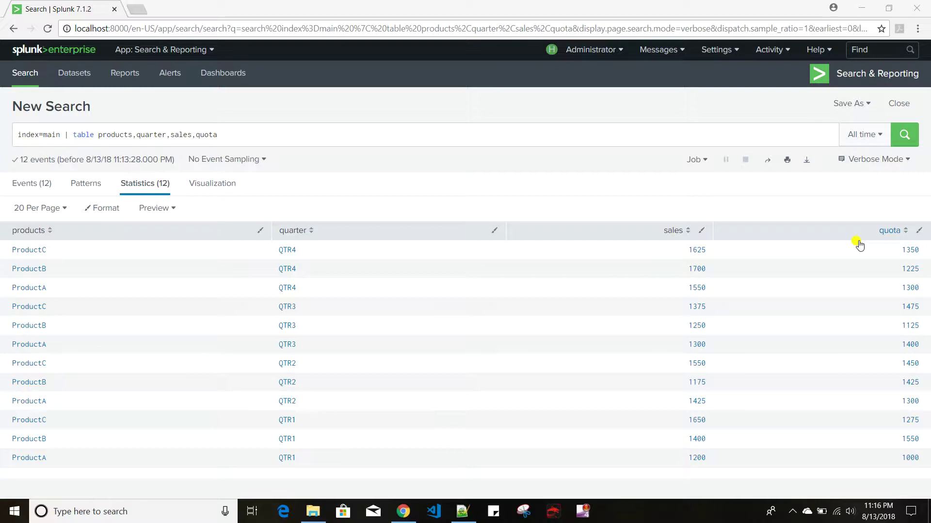
- Append the addcoltotals command to the products, quarter, sales and quota table search and run it
double_click(55, 133)
click(255, 133)
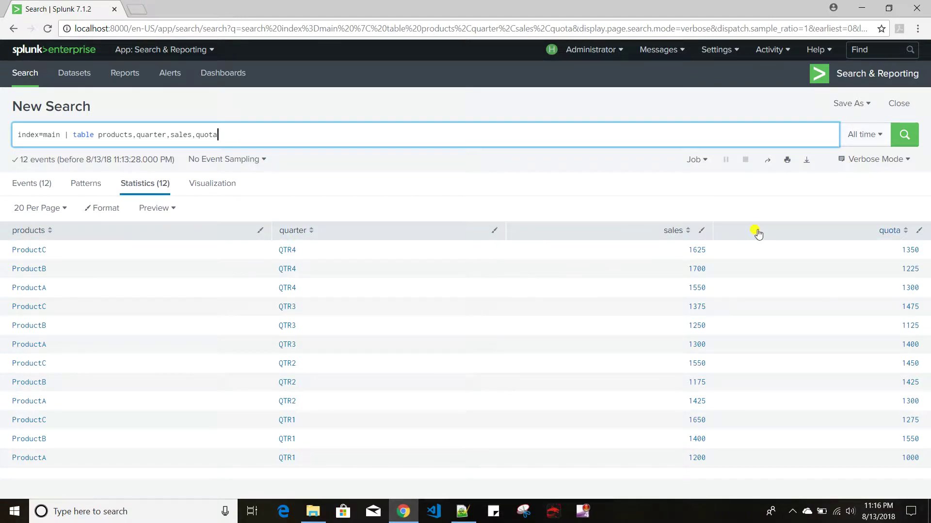
click(354, 133)
key(Return)
text(|)
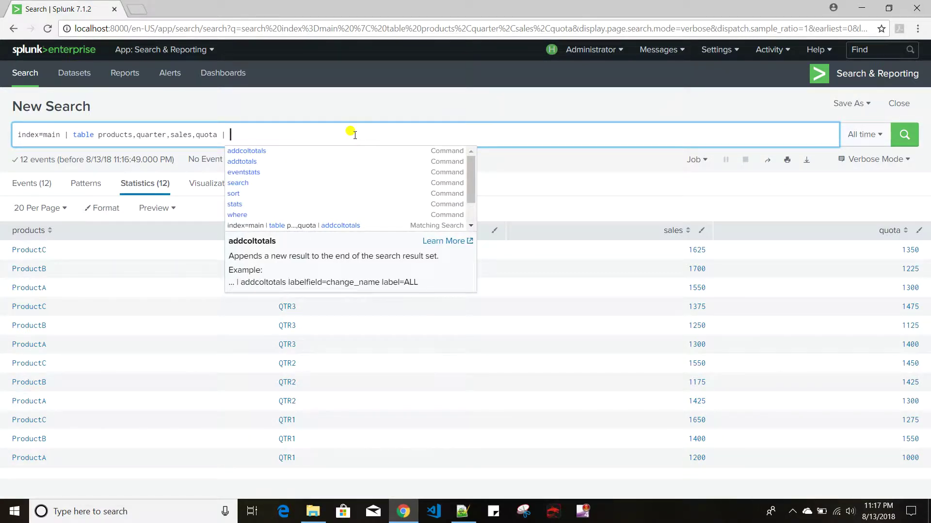
key(Down)
key(Return)
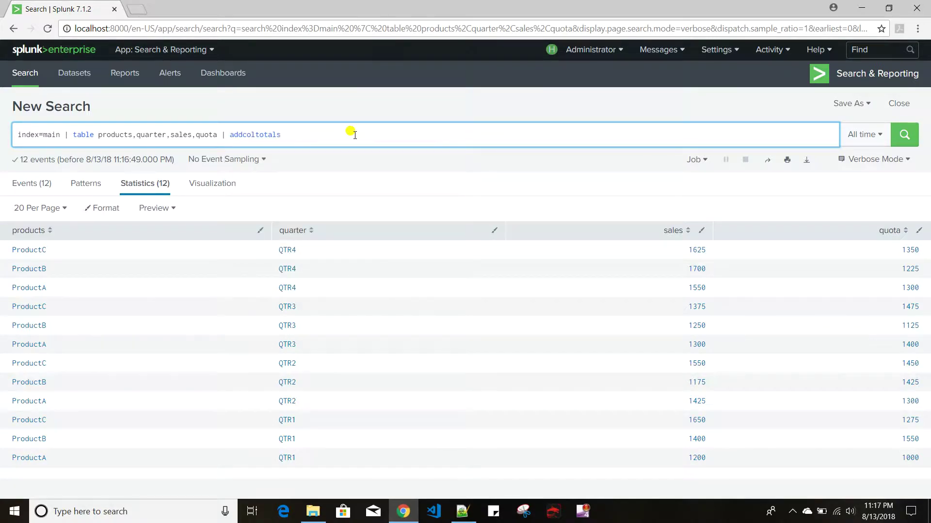
key(Return)
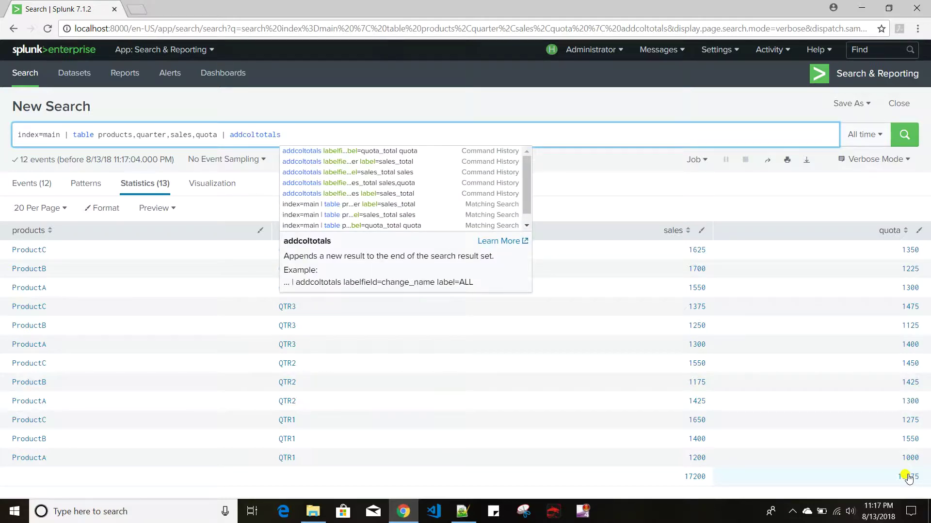
- Restrict addcoltotals to the sales field and run the search
click(387, 134)
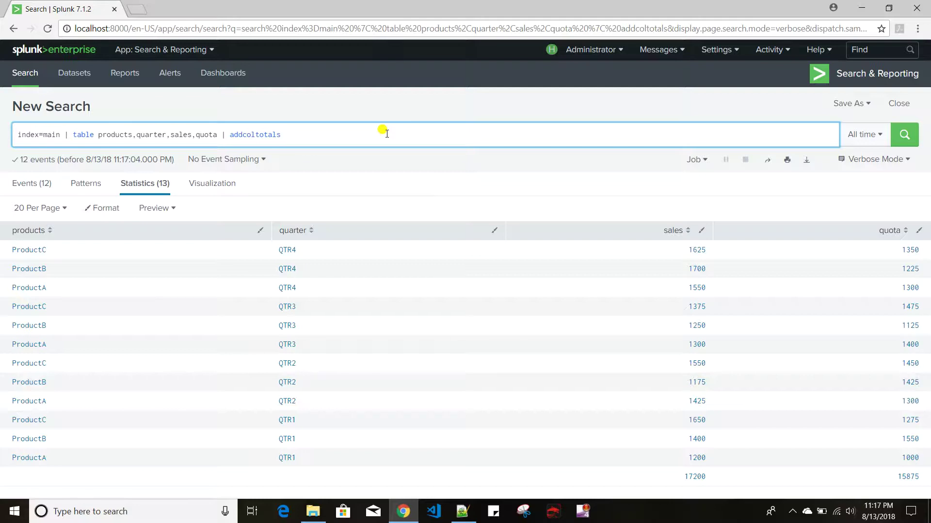
text(sa)
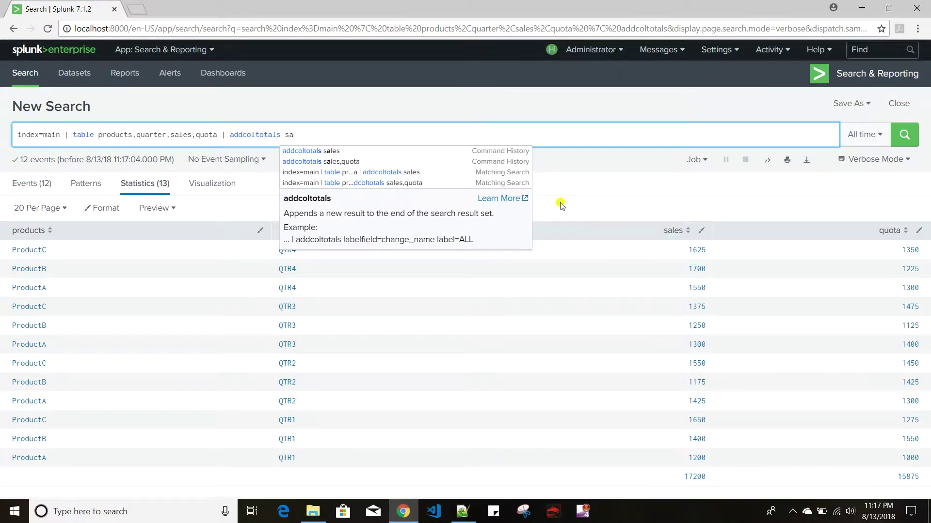
click(331, 134)
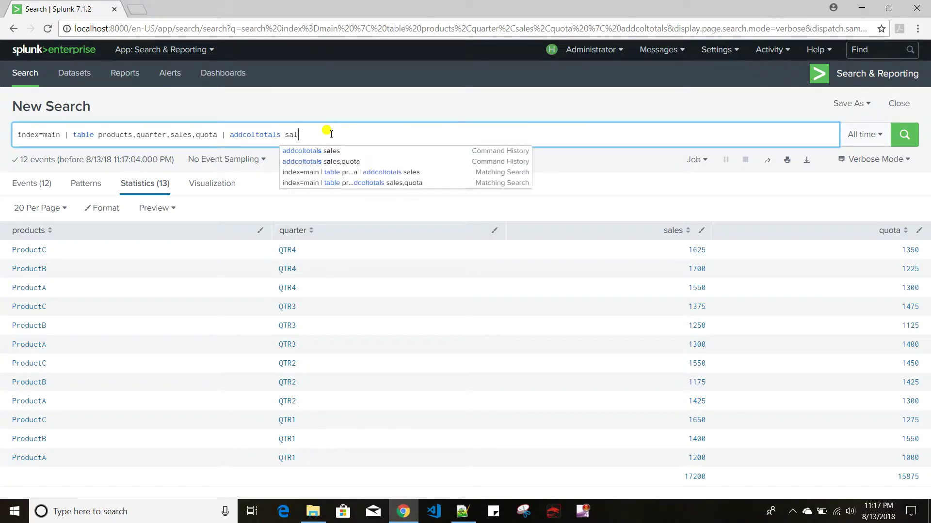
text(les)
key(Return)
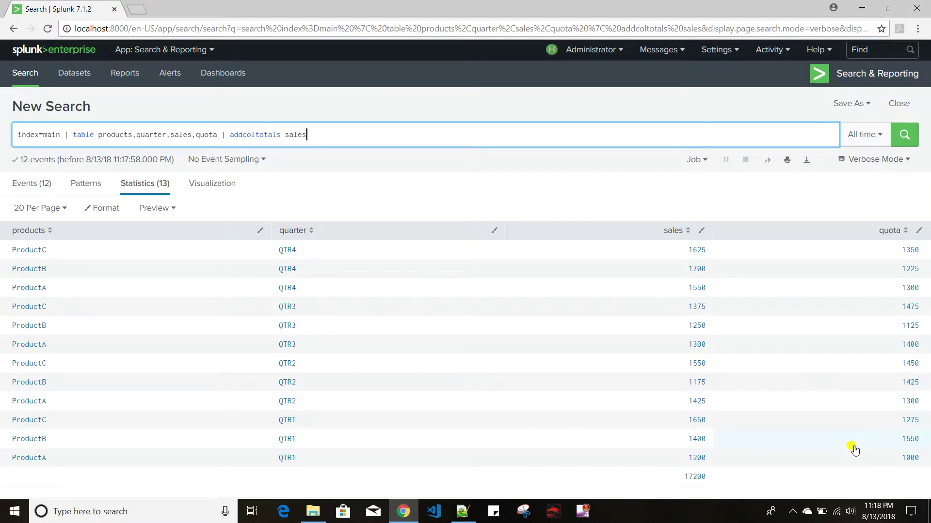
- Replace the sales argument of addcoltotals with labelfield=quarter
double_click(294, 134)
key(BackSpace)
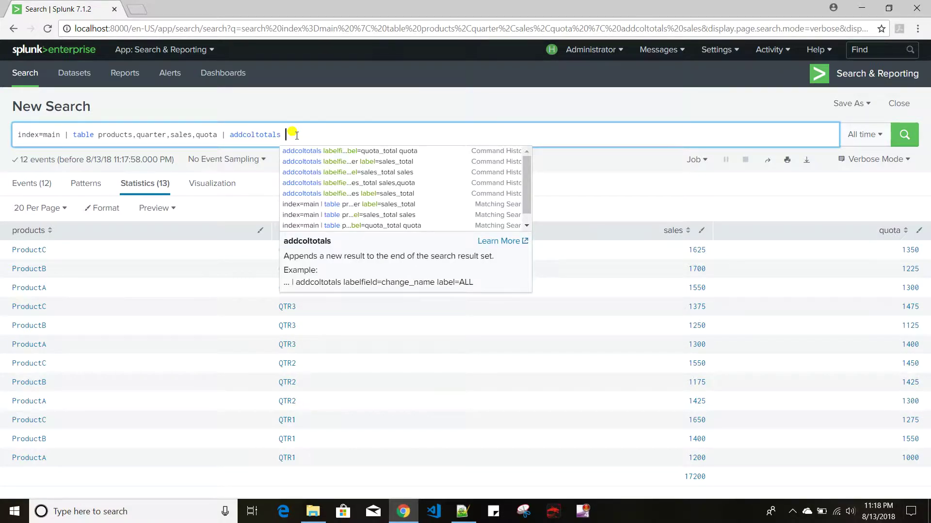
click(592, 158)
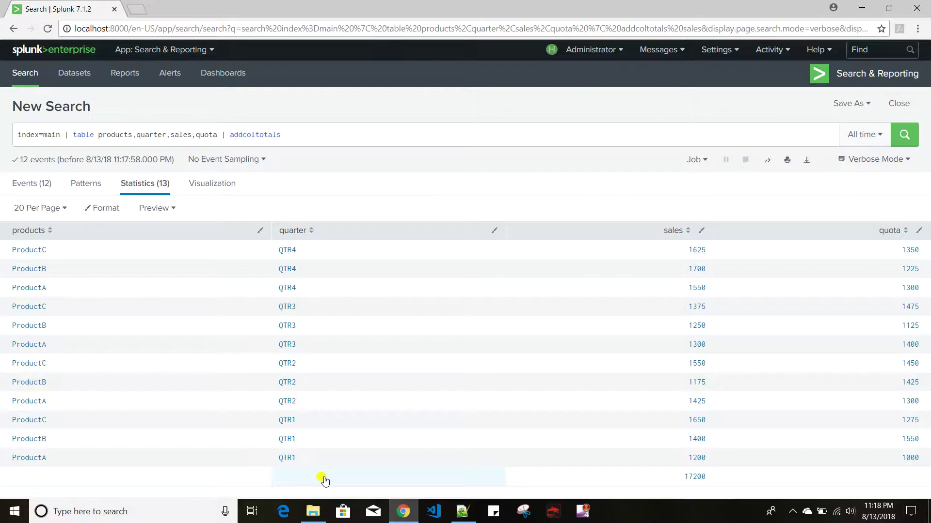
click(324, 135)
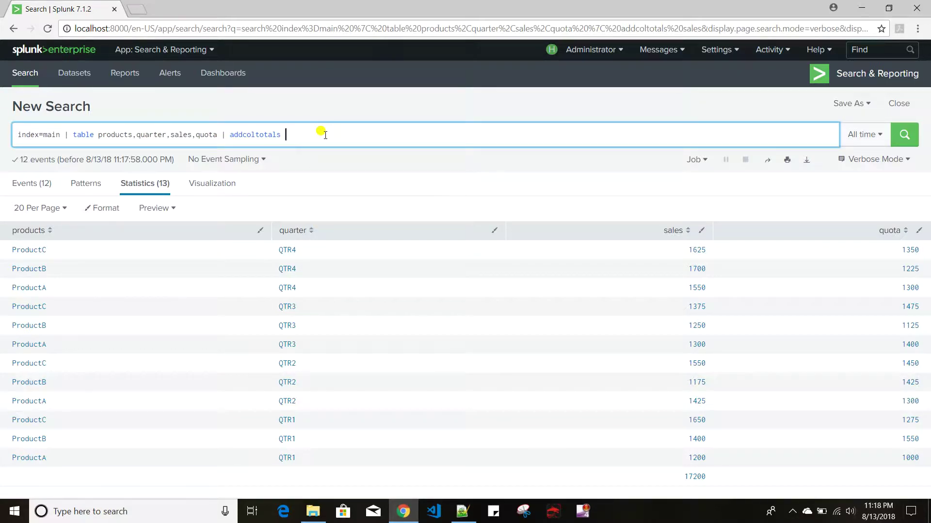
text(la)
key(Down)
key(Return)
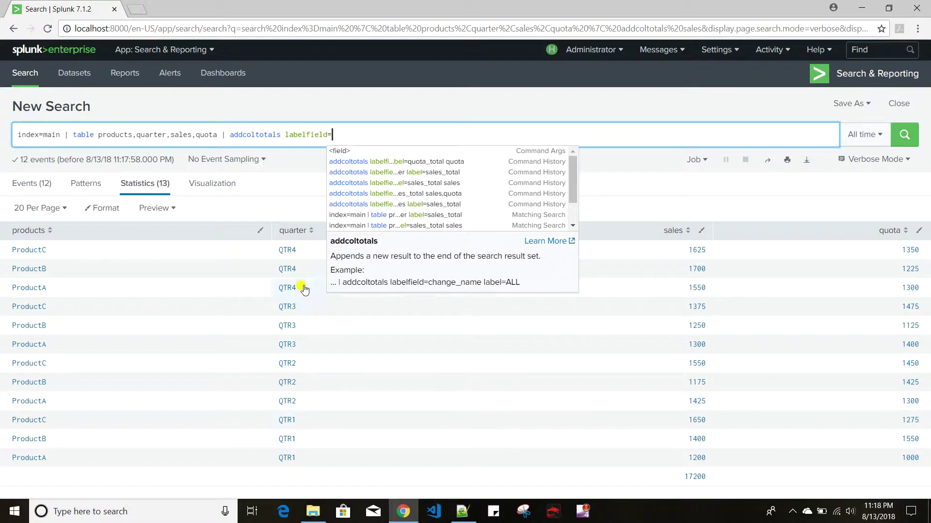
text(quarter)
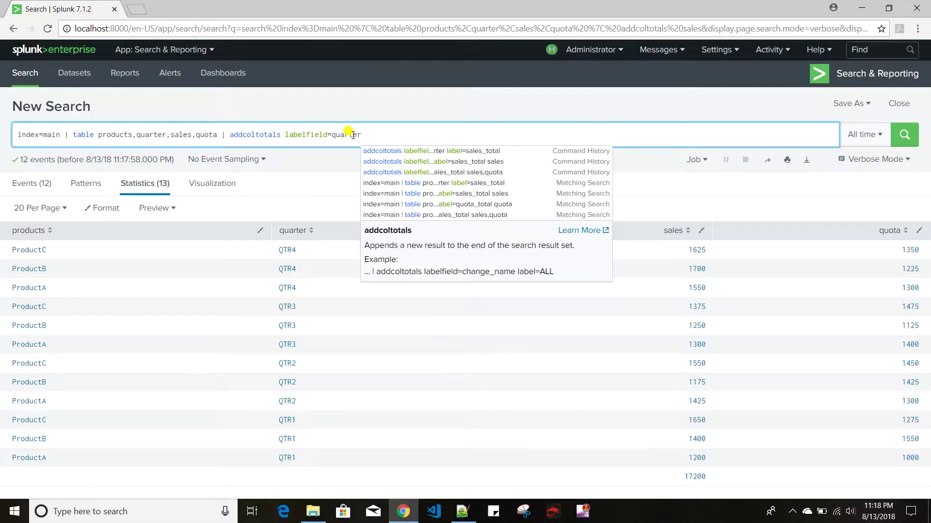
- Add label="Sum_Sales" and the sales field to the addcoltotals command and run the search
text( label=)
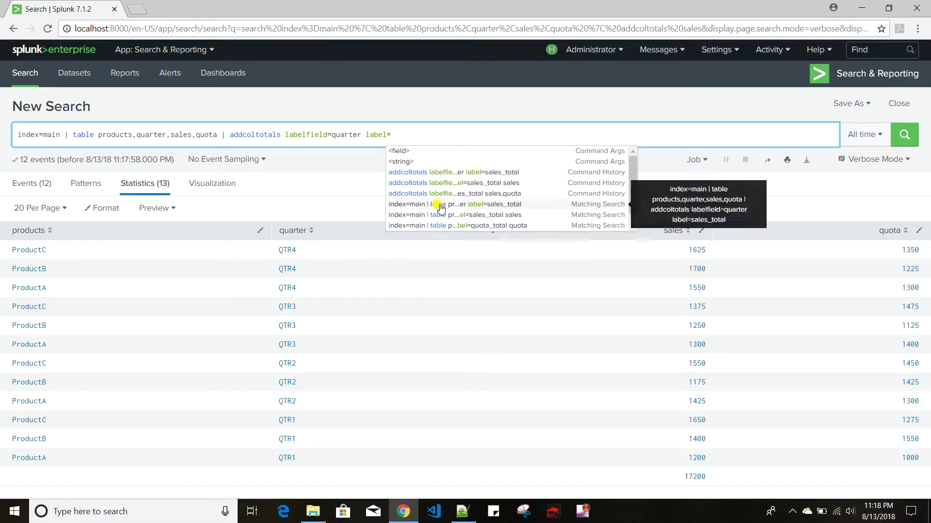
click(410, 136)
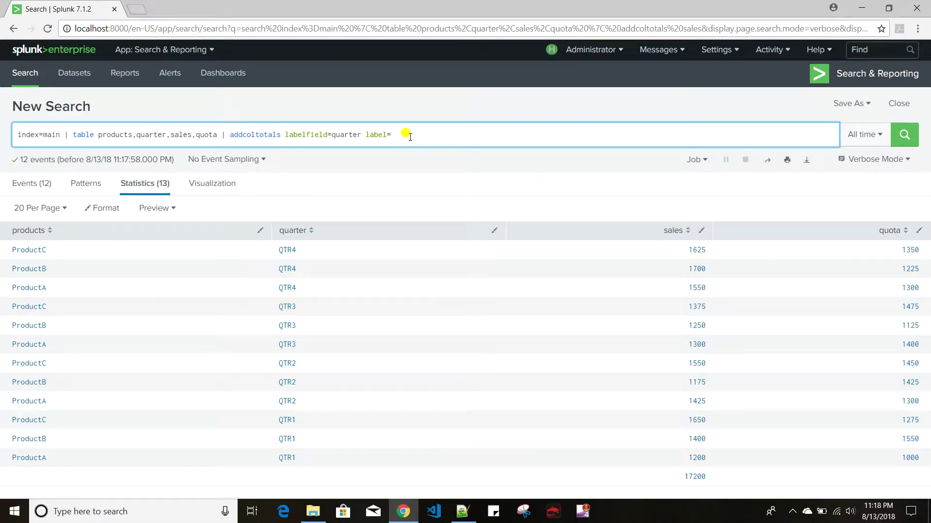
text("")
key(Left)
text(Sum)
text( Sales" sales)
key(Return)
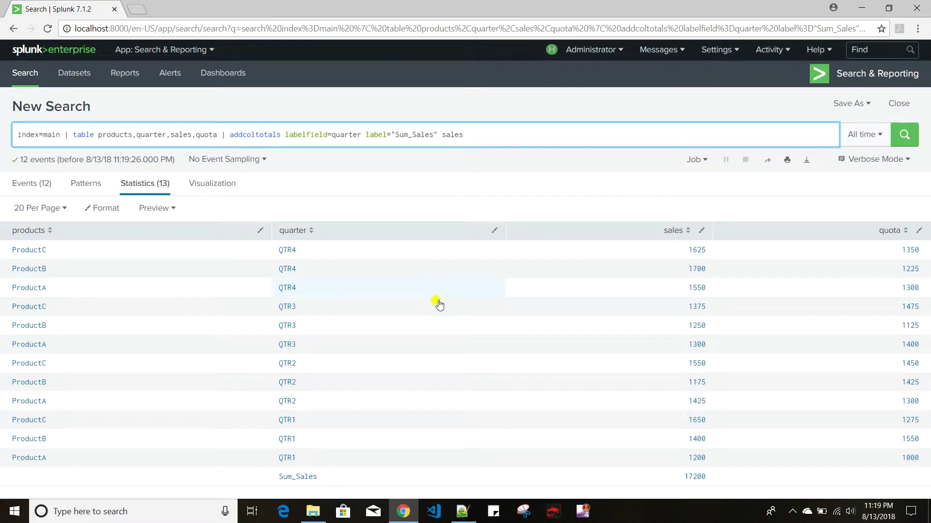
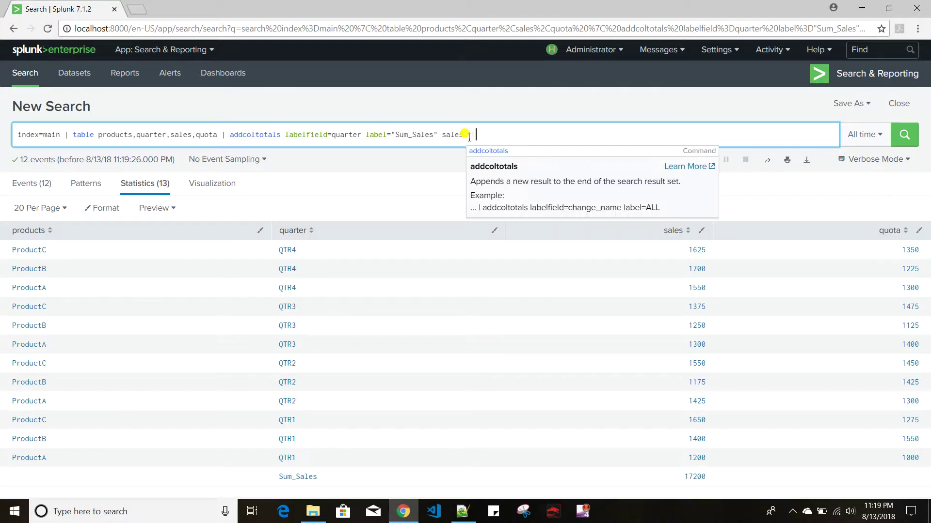
- Pipe the query into a second addcoltotals command with labelfield=products
key(Tab)
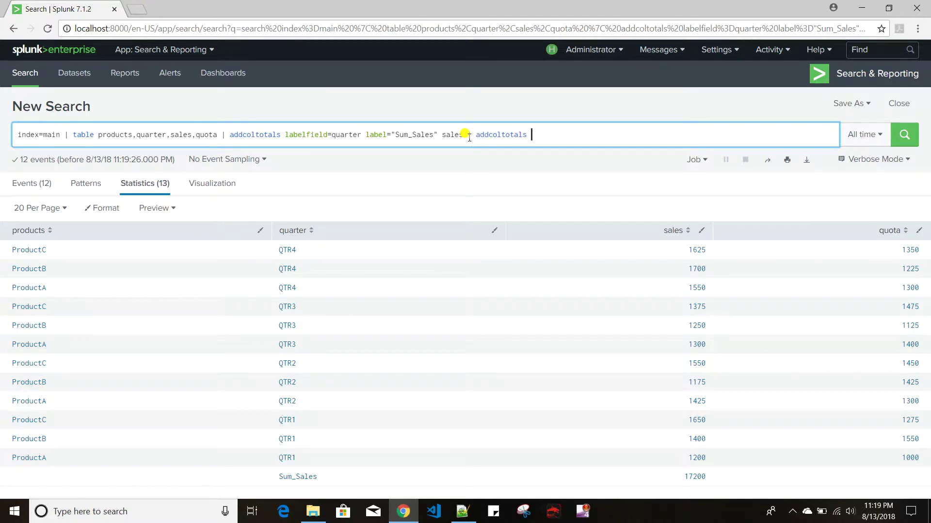
text(la)
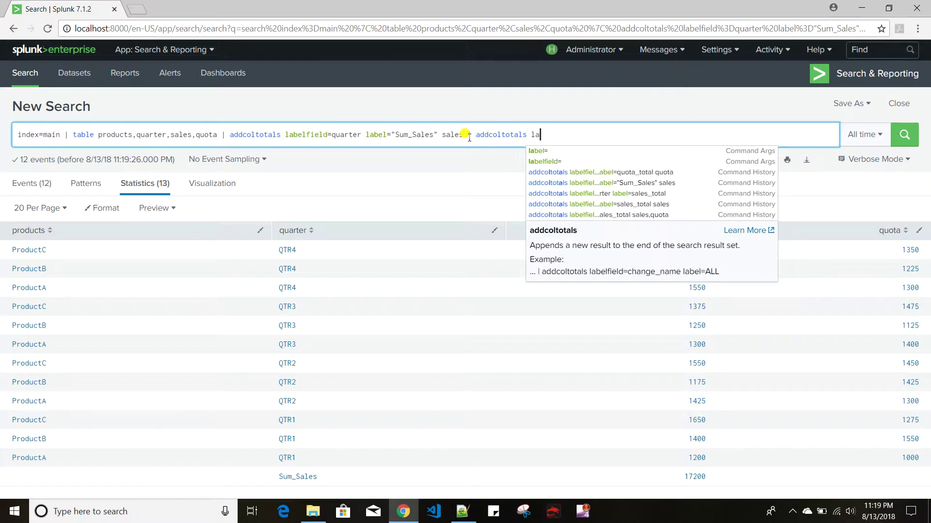
key(Down)
key(Down)
key(Tab)
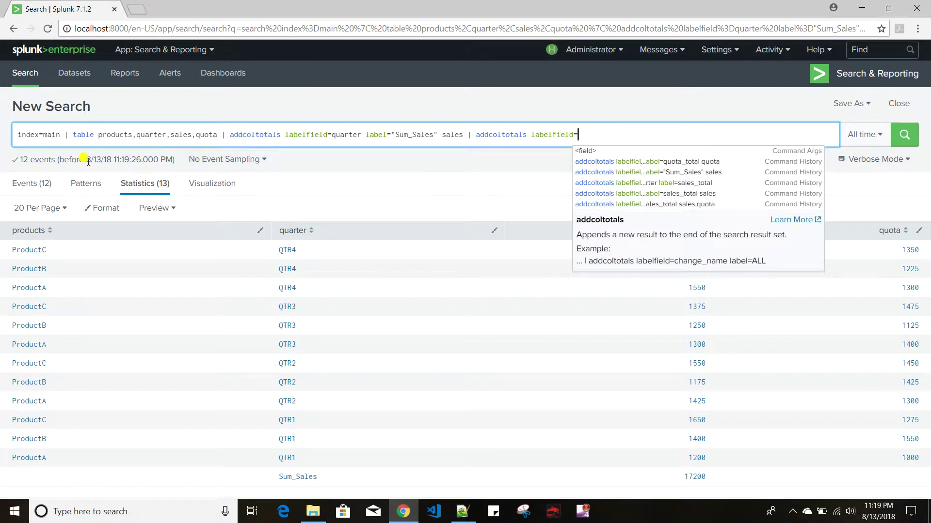
text(products)
- Complete the second addcoltotals with label="Sum_Quota" for the quota field and run the search
text( lab;e)
key(BackSpace)
key(BackSpace)
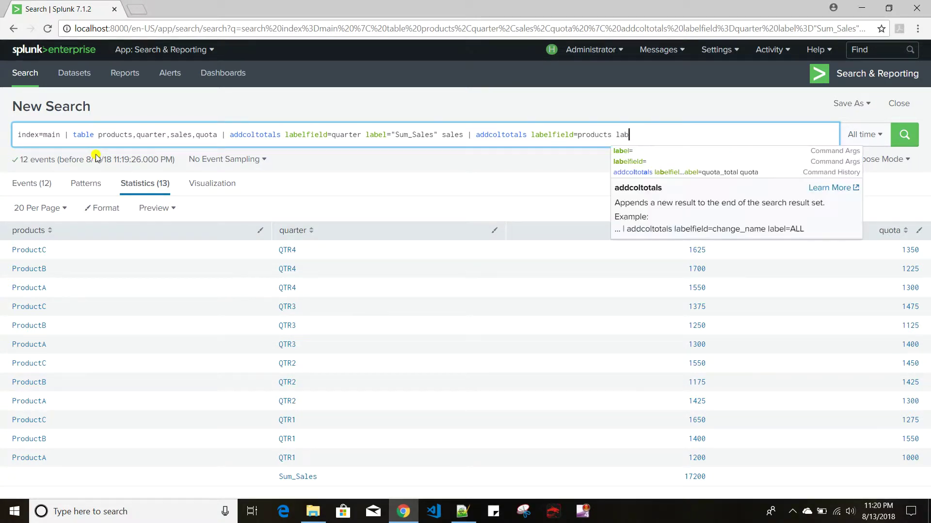
text(el=)
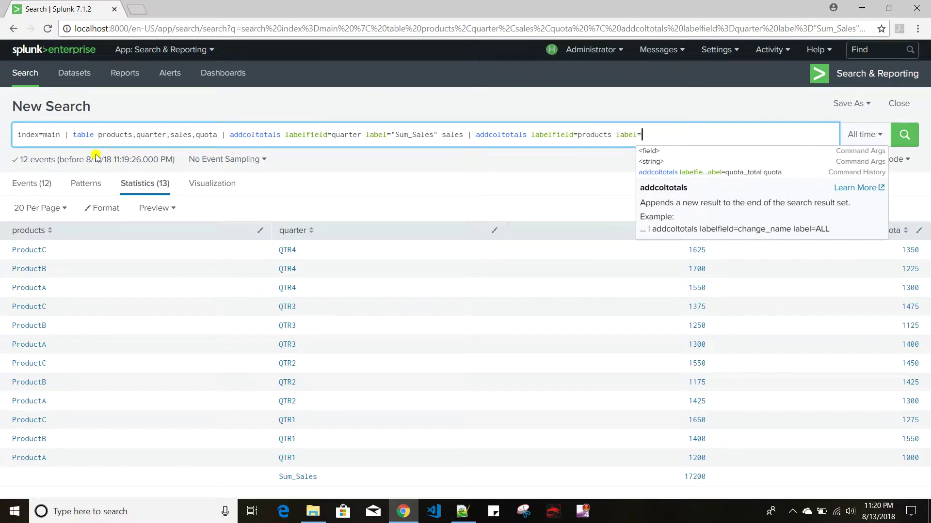
text("")
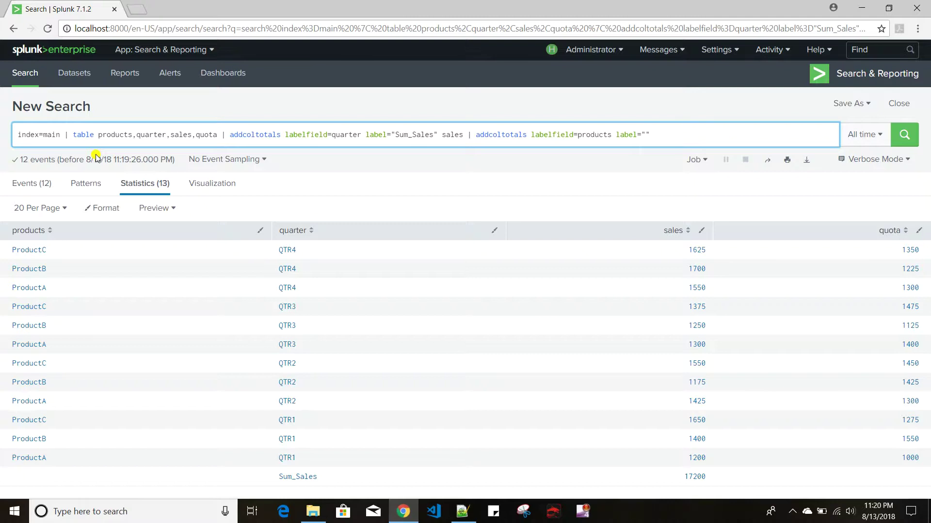
text(Sum_Quota" quota)
key(Return)
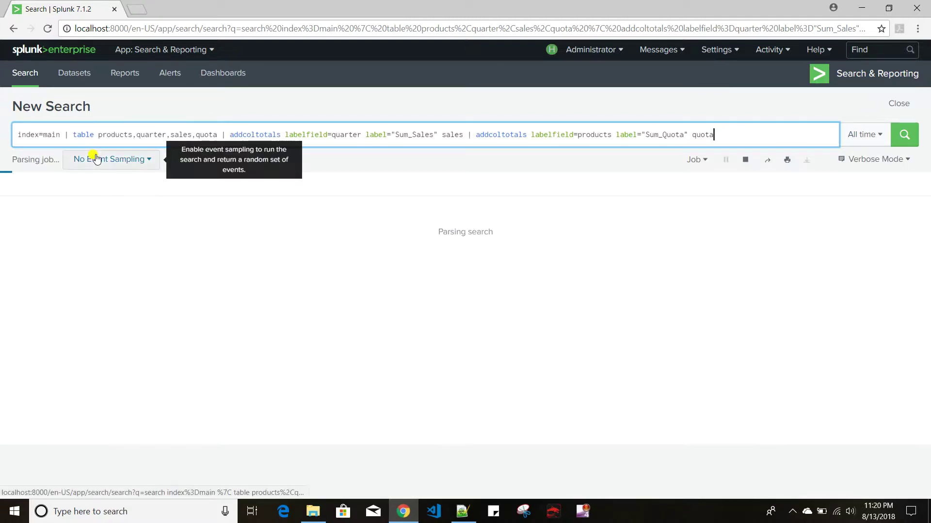
scroll(101, 233, down, 1)
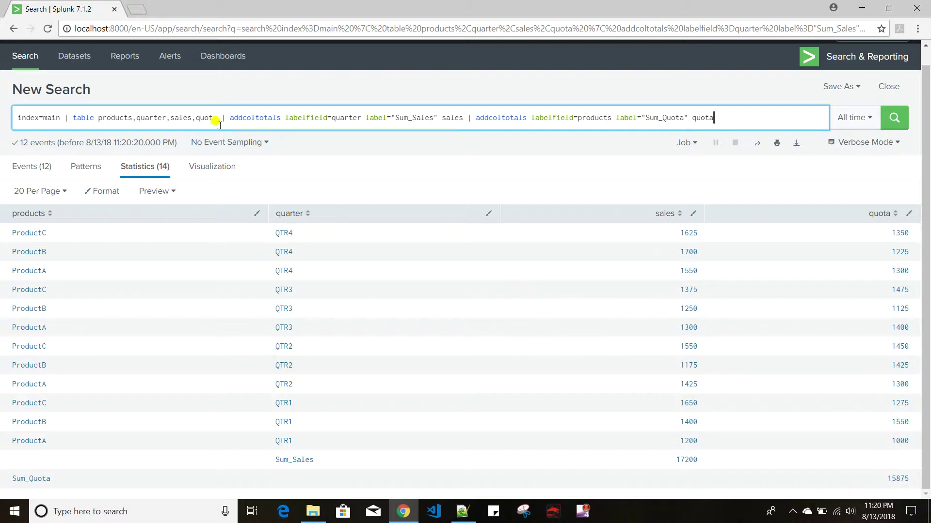
- Duplicate the search's browser tab and run the copy with both addcoltotals commands removed from the query
right_click(73, 12)
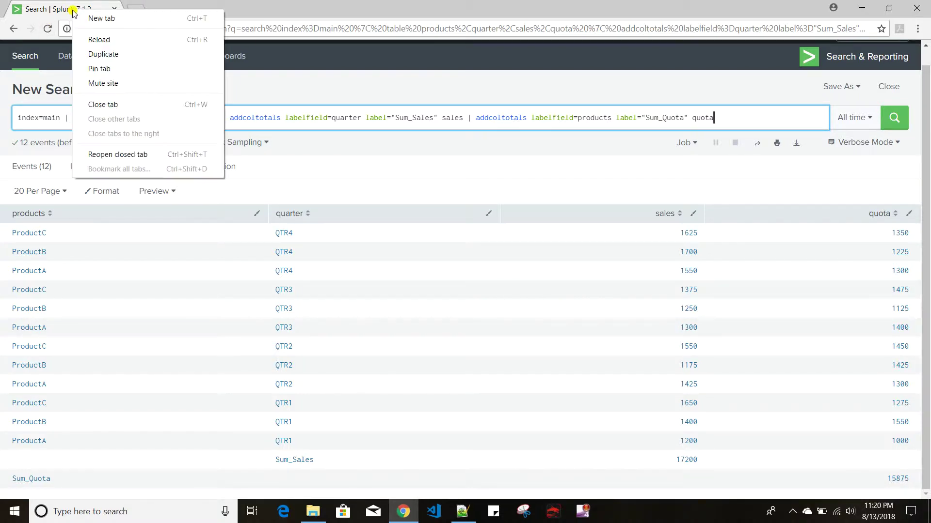
click(125, 54)
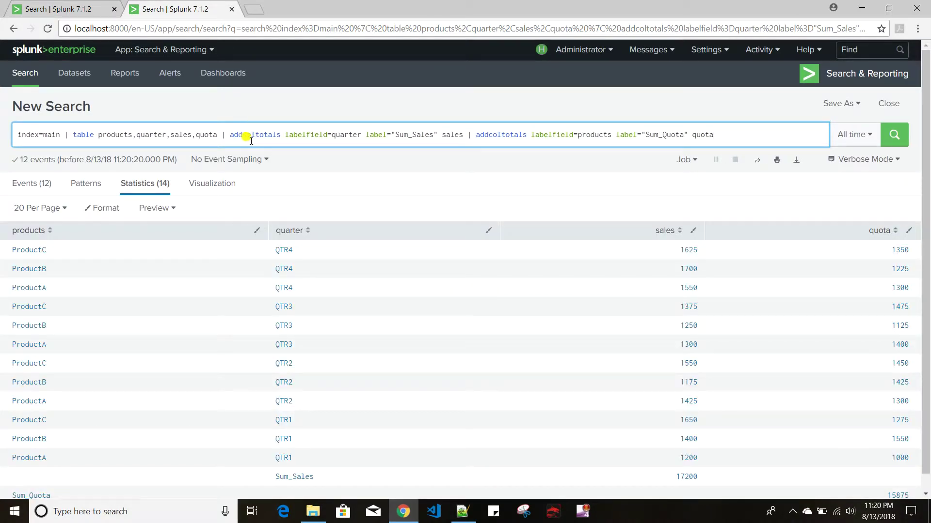
shift+click(229, 133)
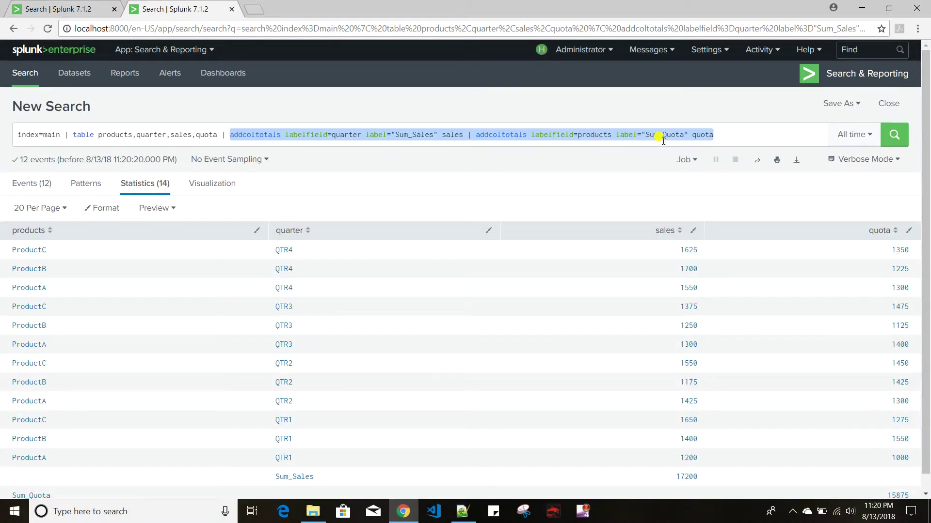
key(BackSpace)
key(Return)
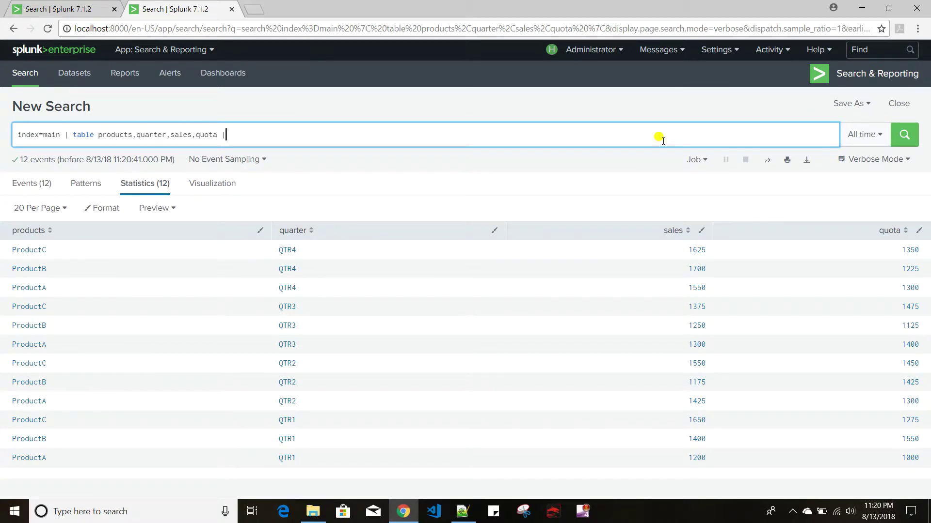
- Run the duplicated search with addtotals appended and compare its results with the addcoltotals results in the original tab
text(add)
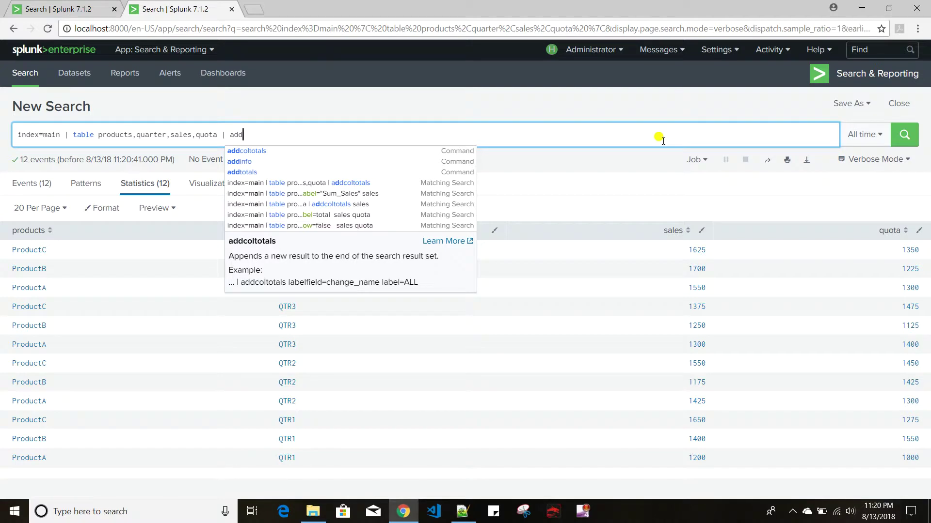
key(Down)
key(Down)
key(Down)
key(Return)
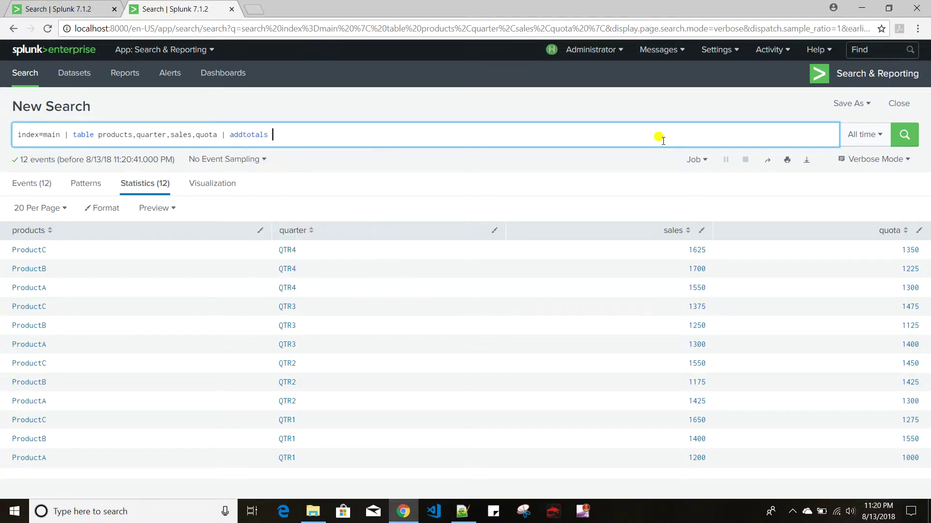
key(Return)
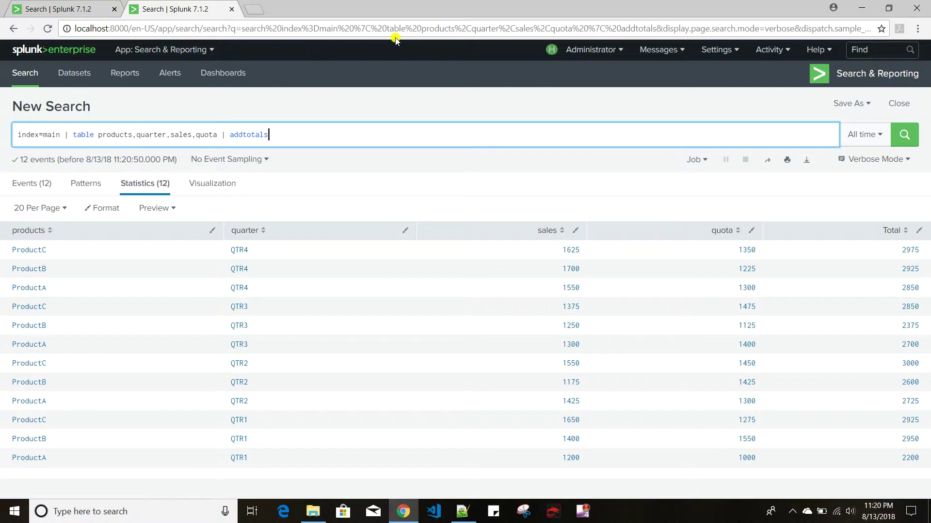
click(83, 18)
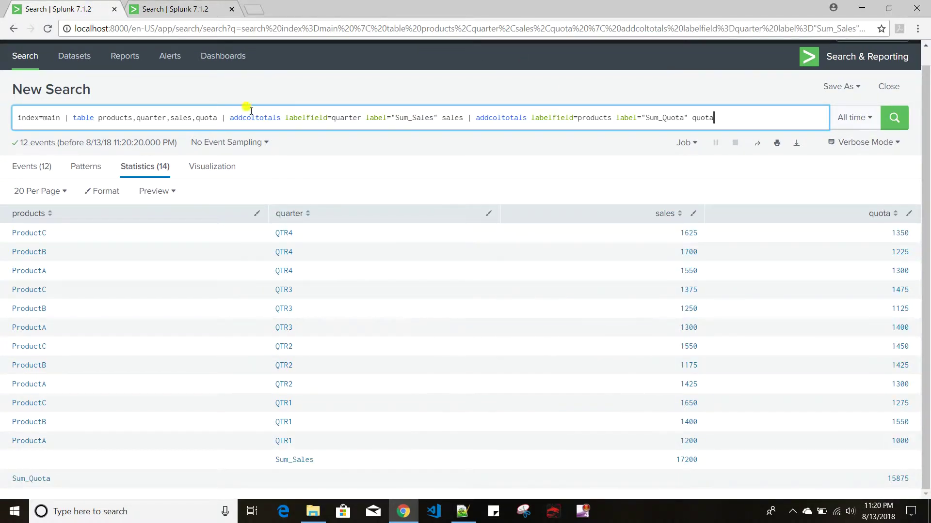
click(177, 9)
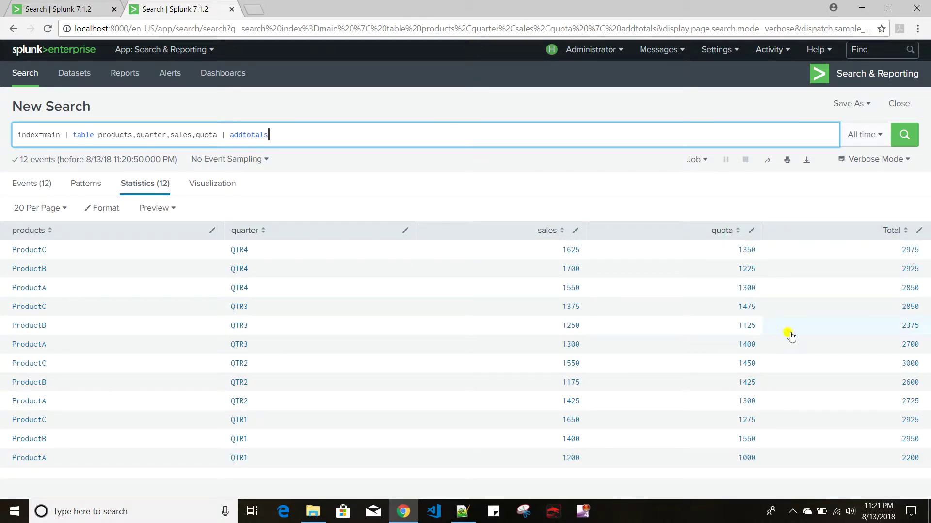
- Run addtotals restricted to the sales field, and run it again with both sales and quota listed
click(297, 130)
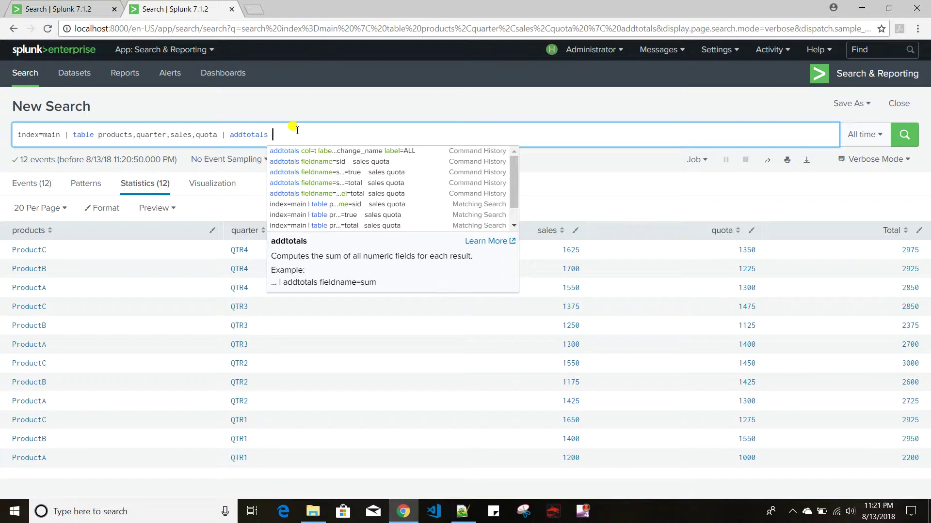
key(Escape)
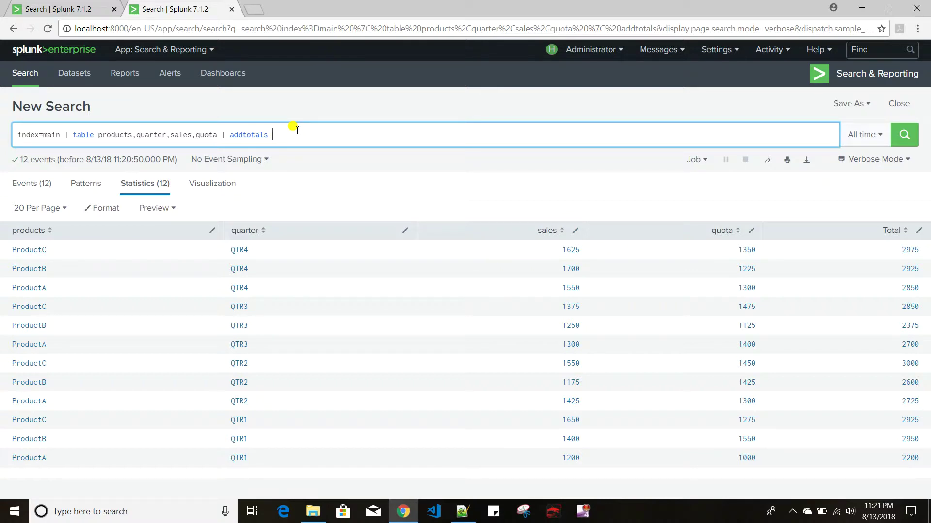
text(sale)
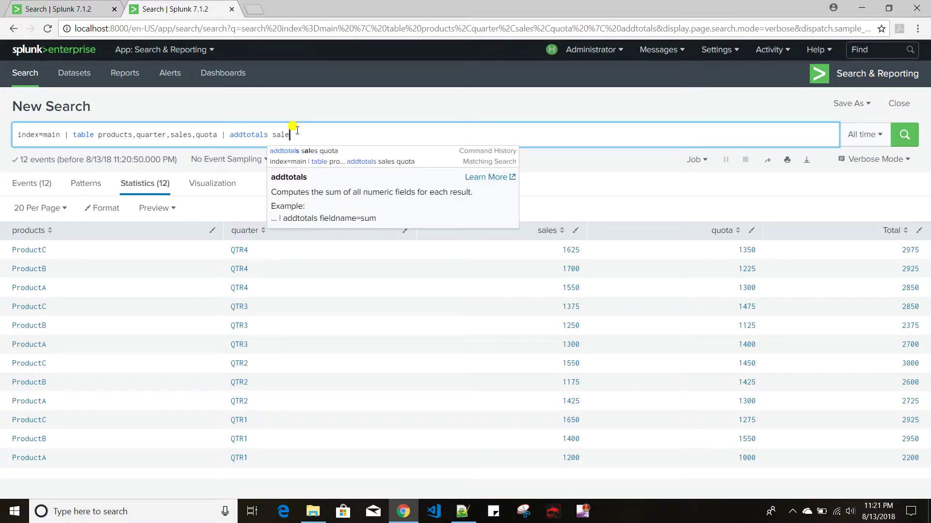
text(s)
key(Return)
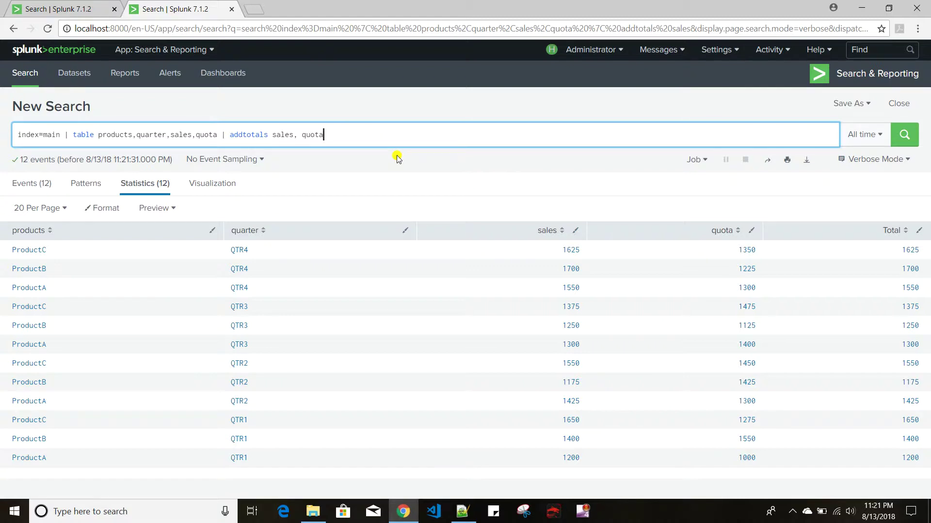
key(Return)
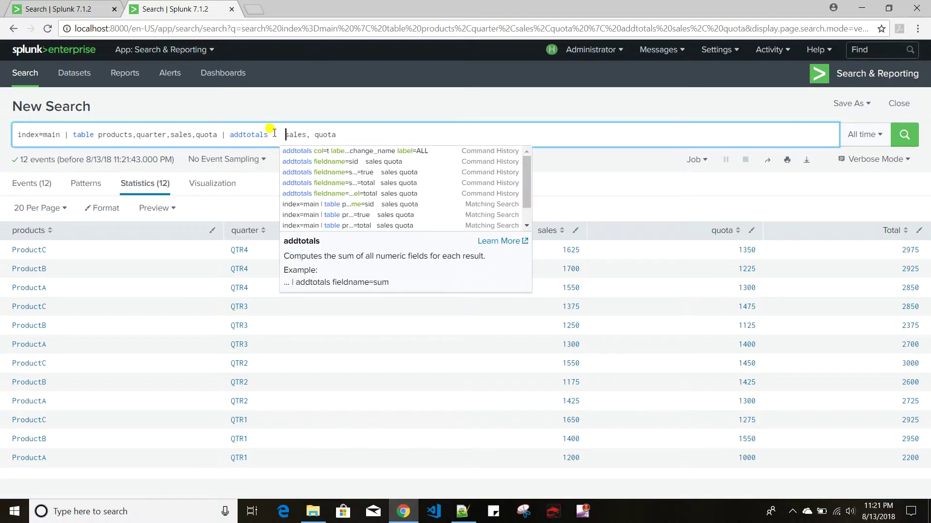
- Insert col=true into the addtotals command before the field list and run the search
key(Escape)
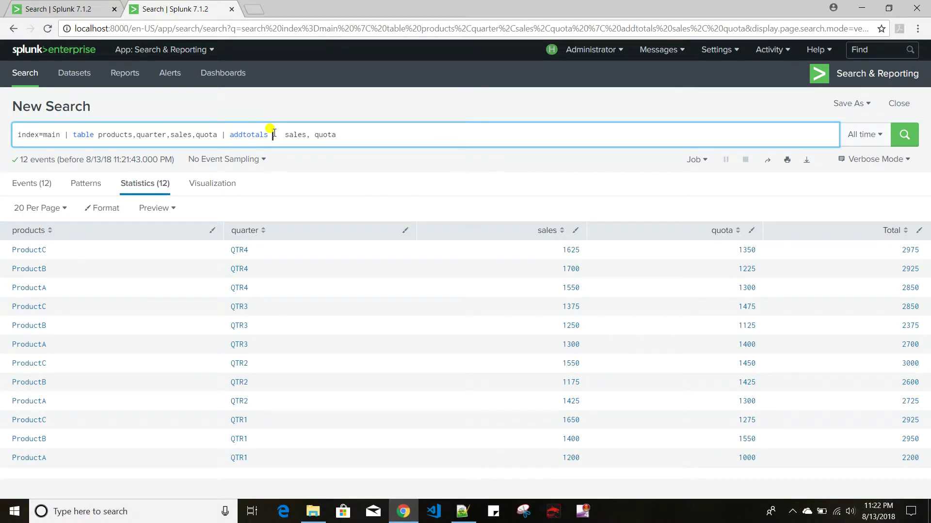
text(col)
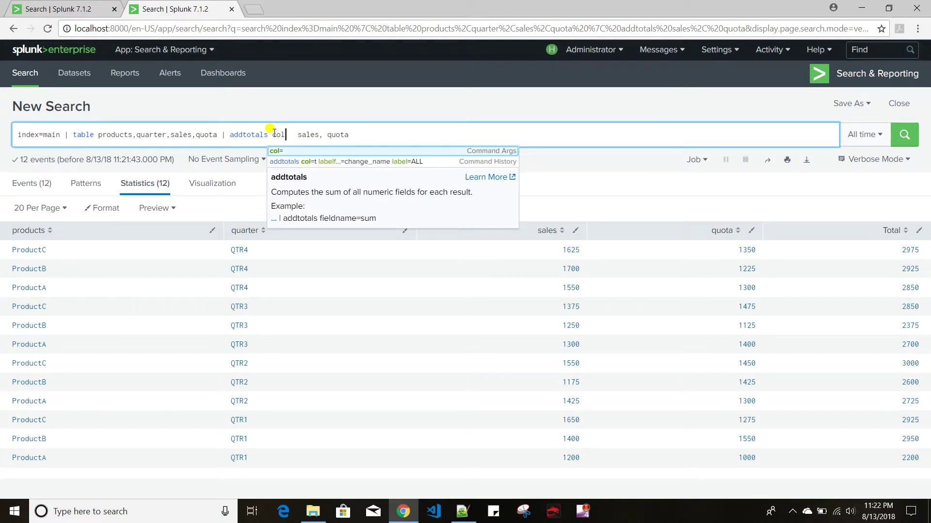
text(=)
key(Down)
key(Down)
key(Return)
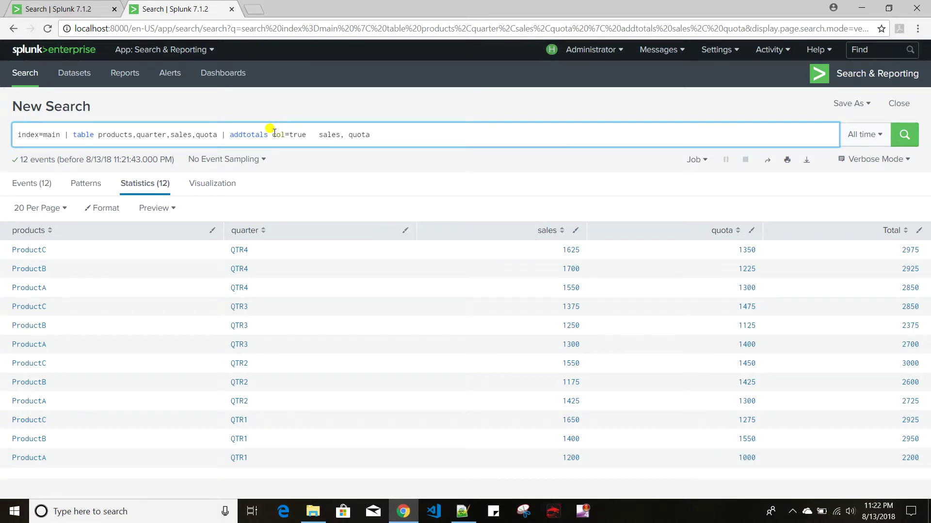
key(Return)
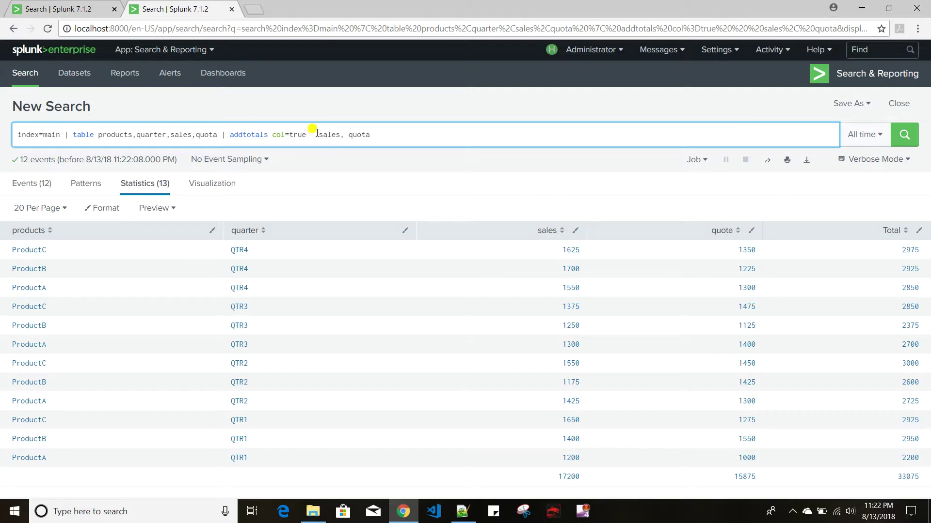
- Check the label placement in the original addcoltotals tab and add labelfield=quarter after col=true in the addtotals query
click(54, 7)
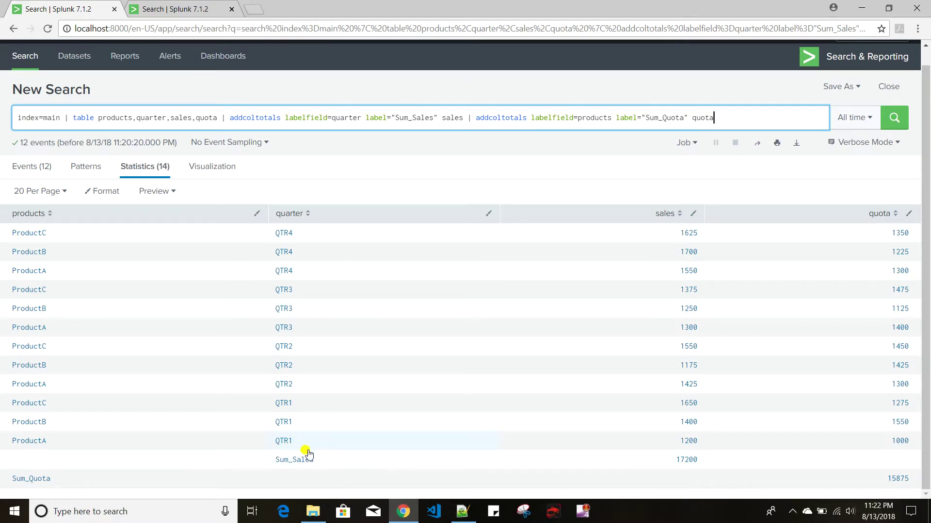
click(172, 10)
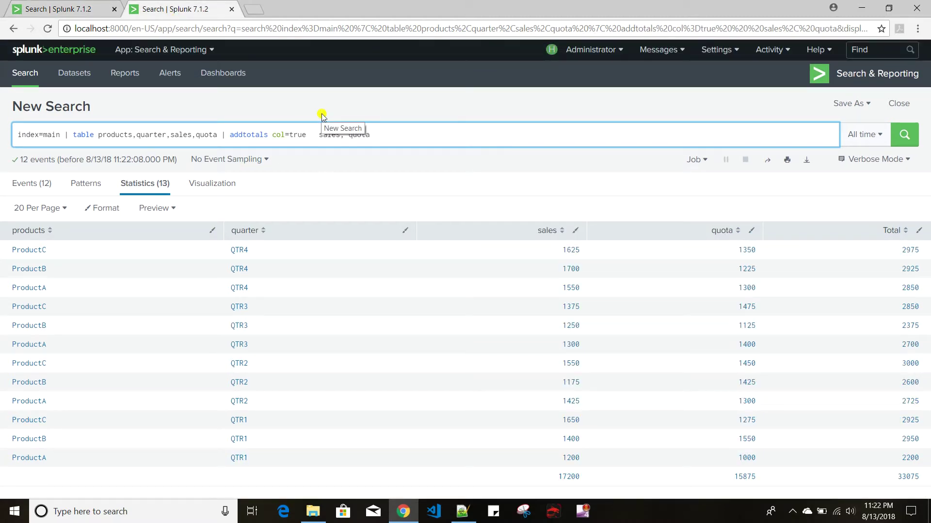
text(la)
key(Down)
key(Down)
key(Return)
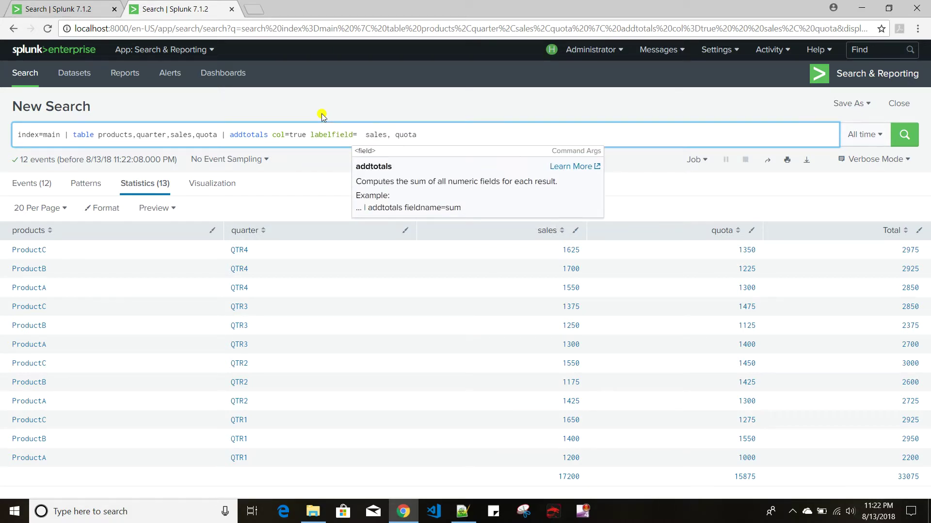
text(qua)
text(rter )
- Add label=Total after the labelfield argument of addtotals and run the search
text(lan)
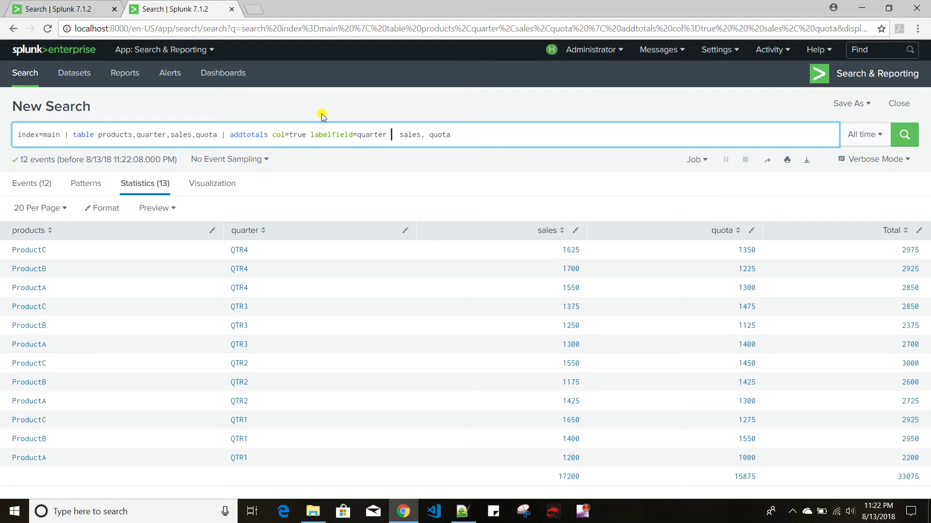
key(BackSpace)
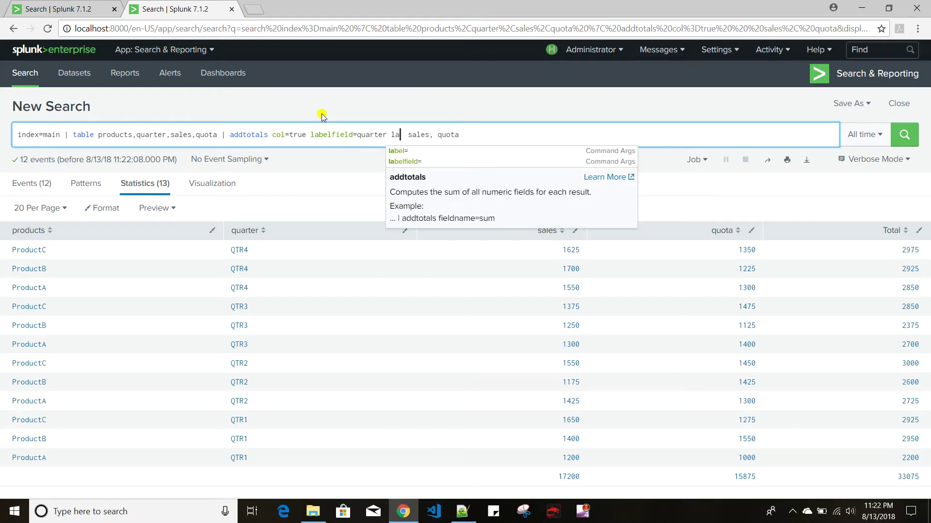
text(b)
key(Down)
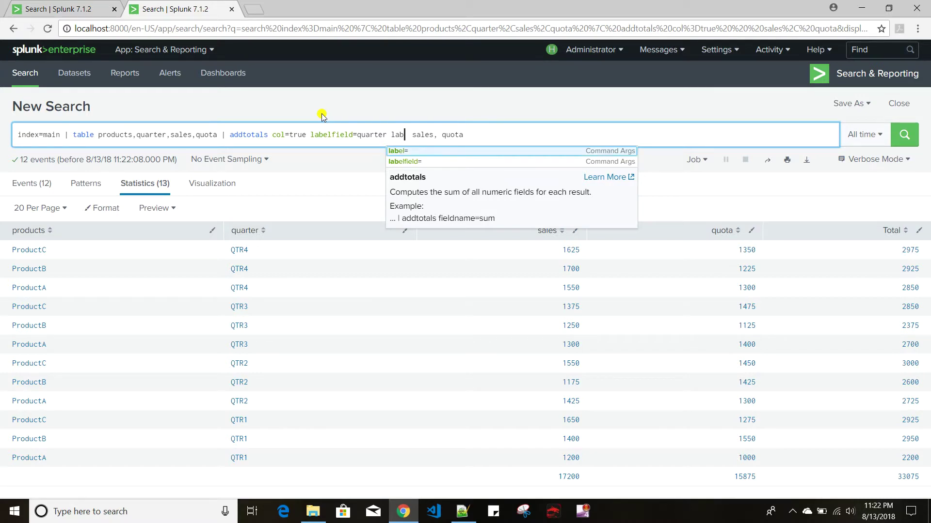
key(Return)
text(Total)
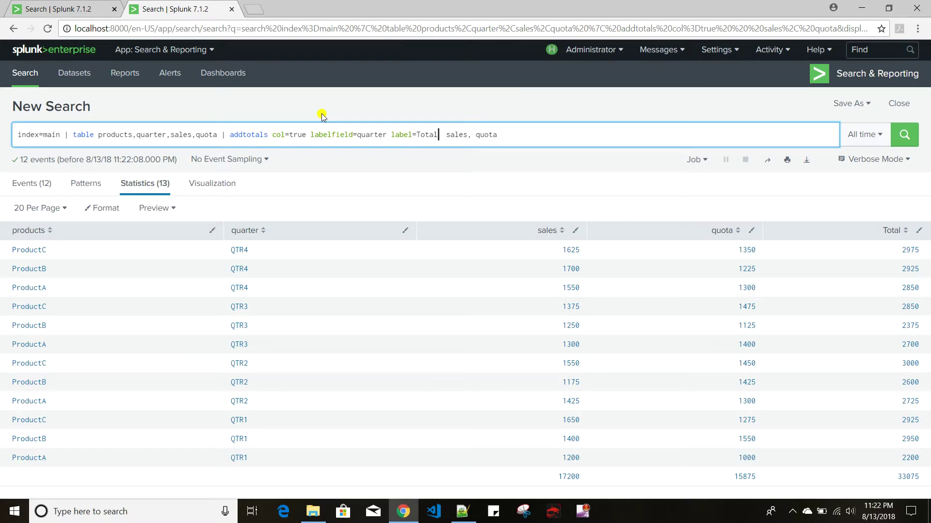
key(Return)
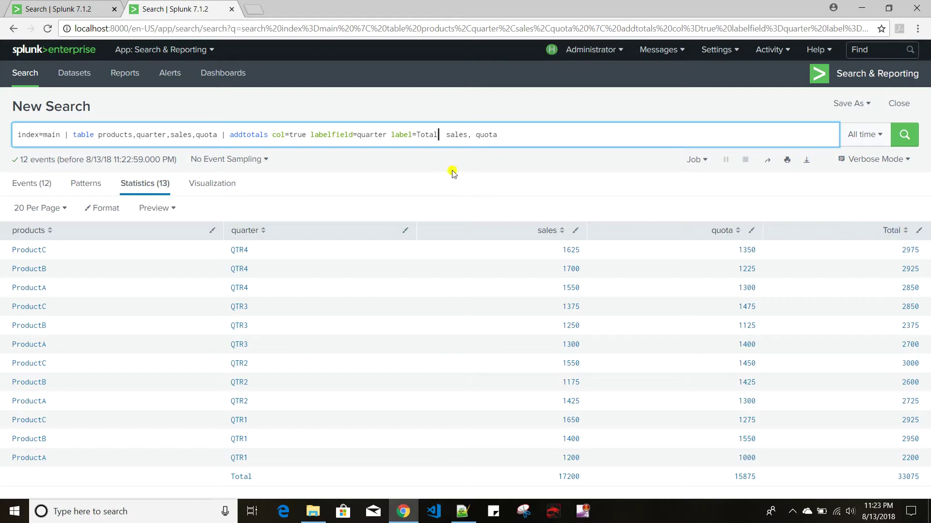
- Name the row totals column by adding fieldname=Row_Total after label=Total, and run the search
click(440, 133)
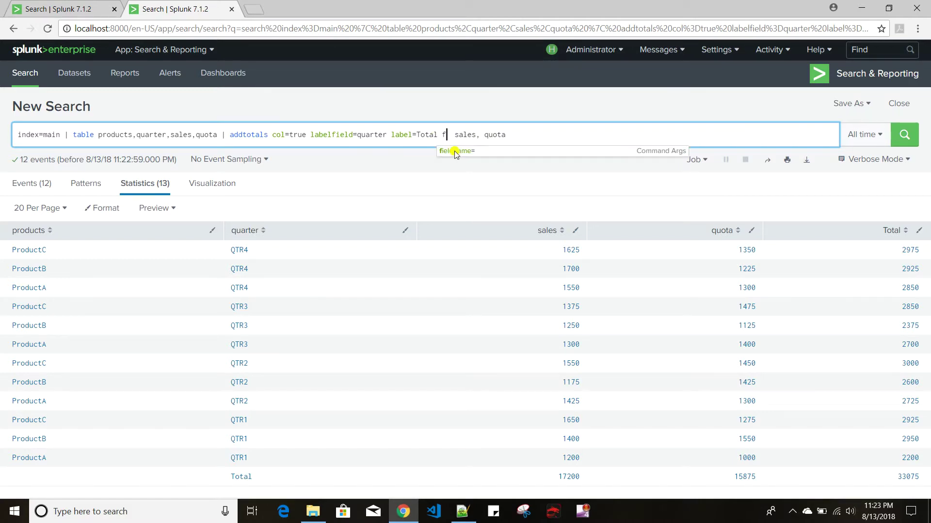
text(fie)
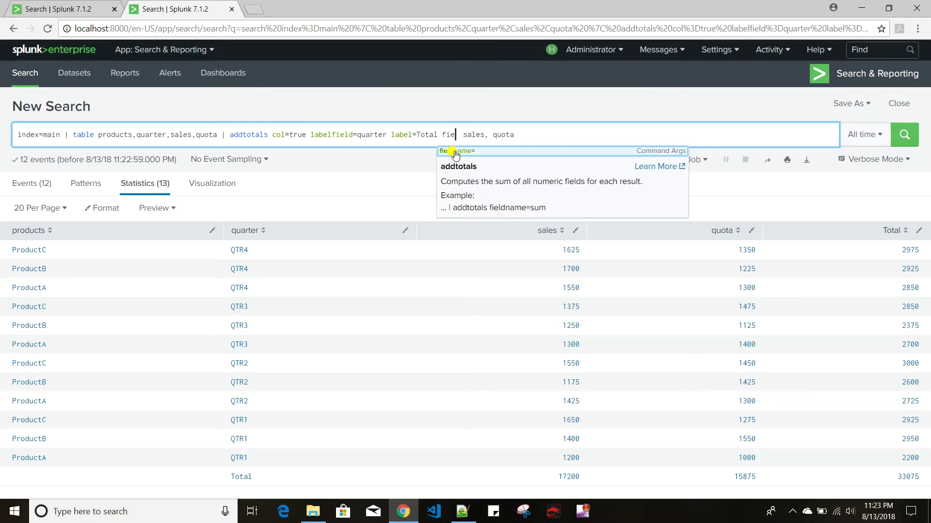
click(455, 151)
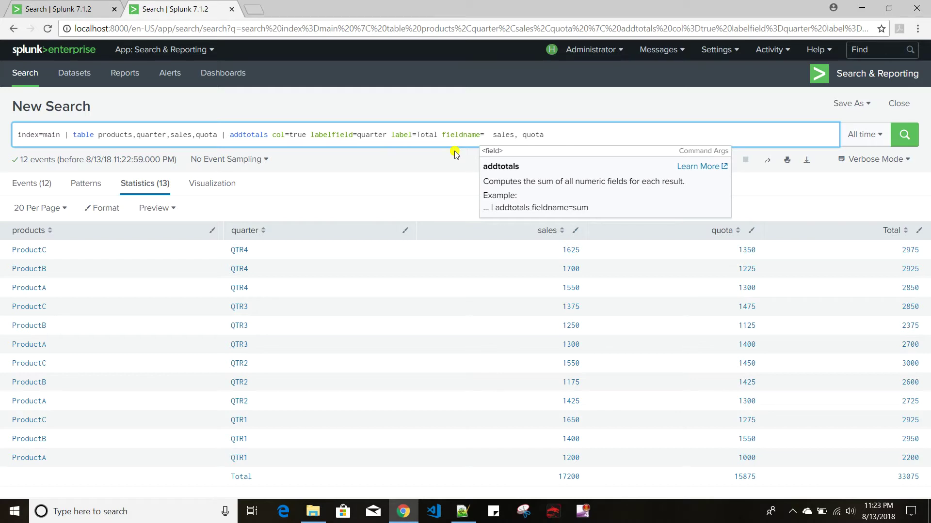
text(Row_)
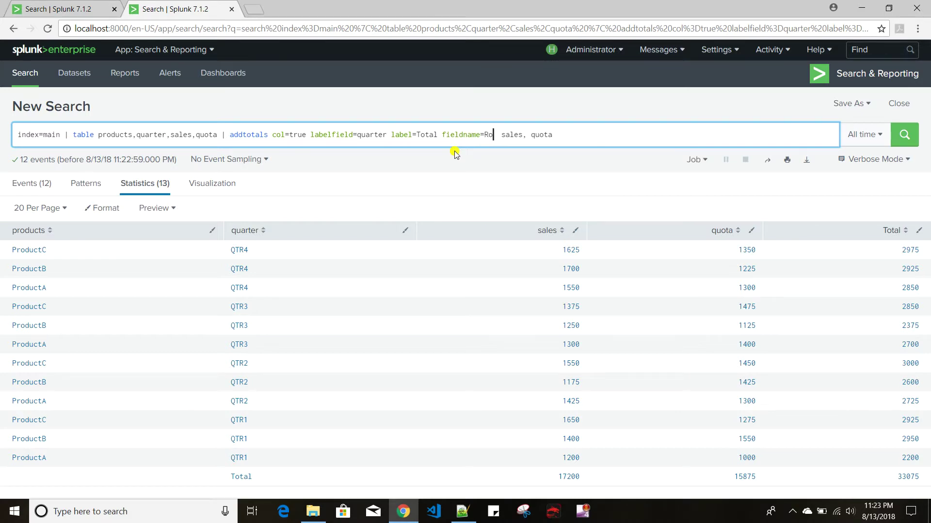
text(Total)
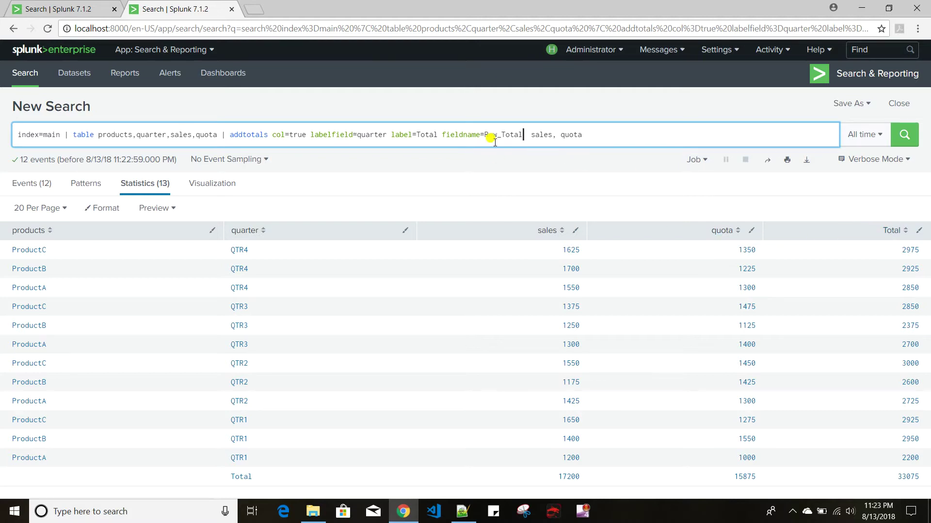
key(Return)
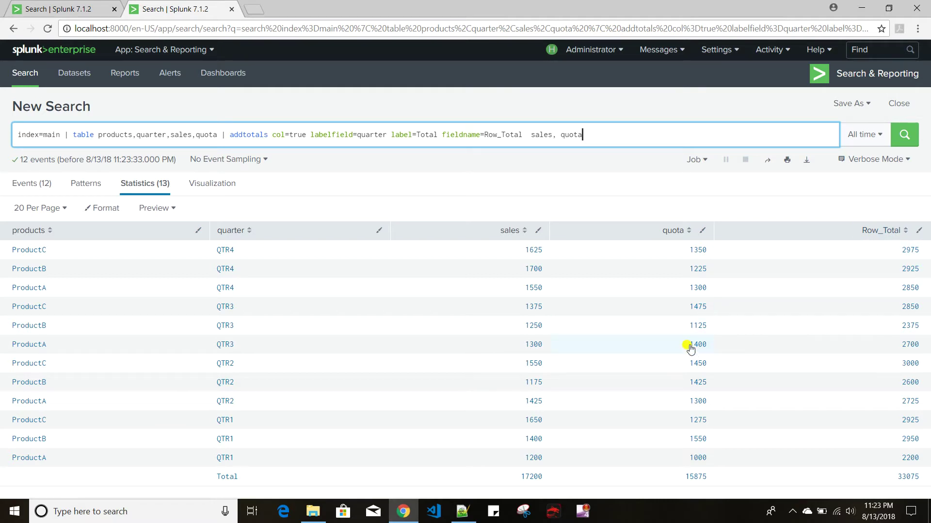
- Compare the results with the addcoltotals tab, and rerun the addtotals search with row=false added after col=true
click(68, 9)
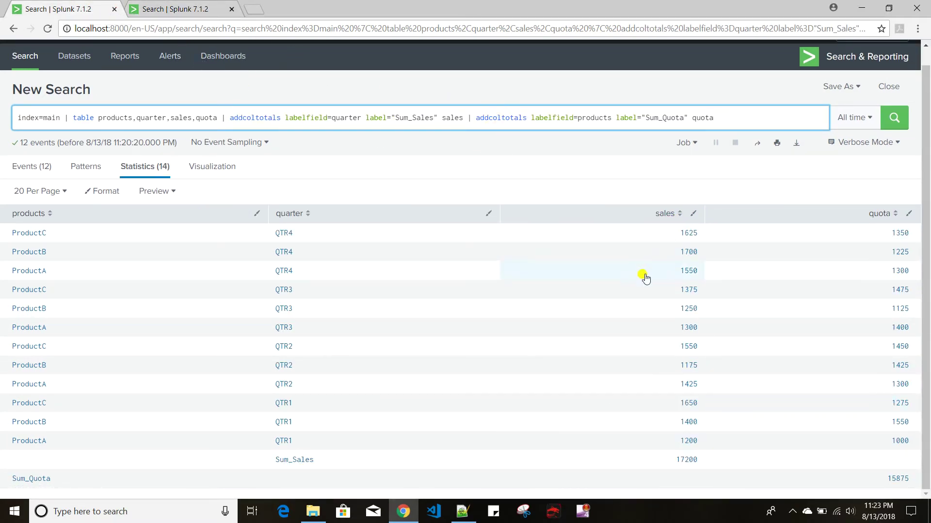
click(190, 8)
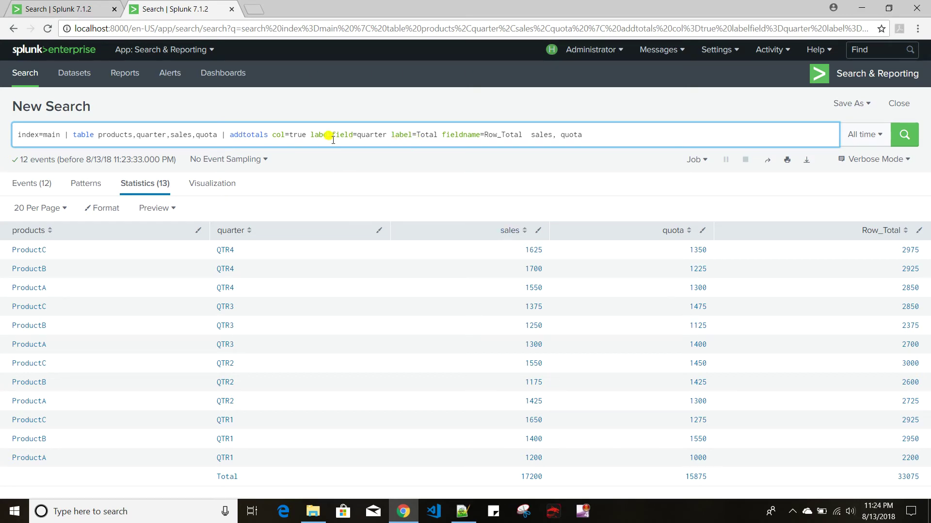
click(306, 135)
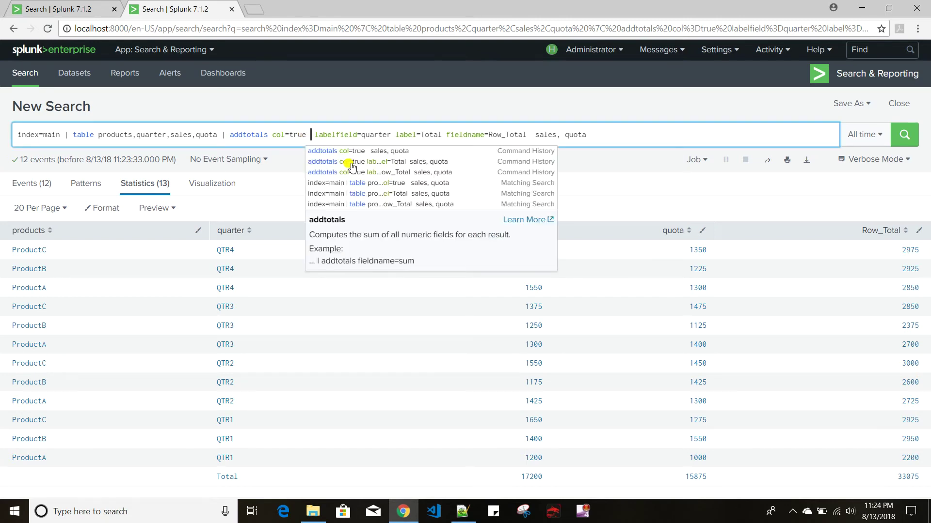
text(r )
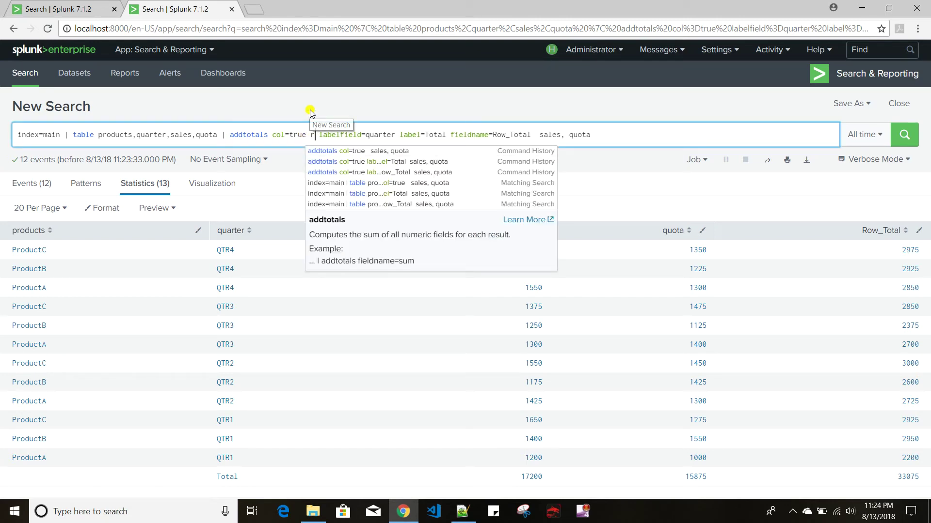
text(ow=)
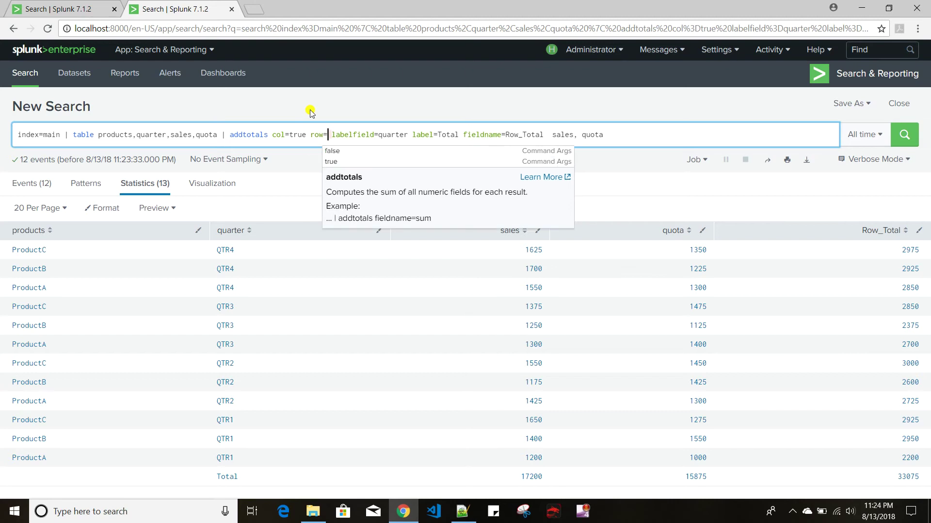
key(Down)
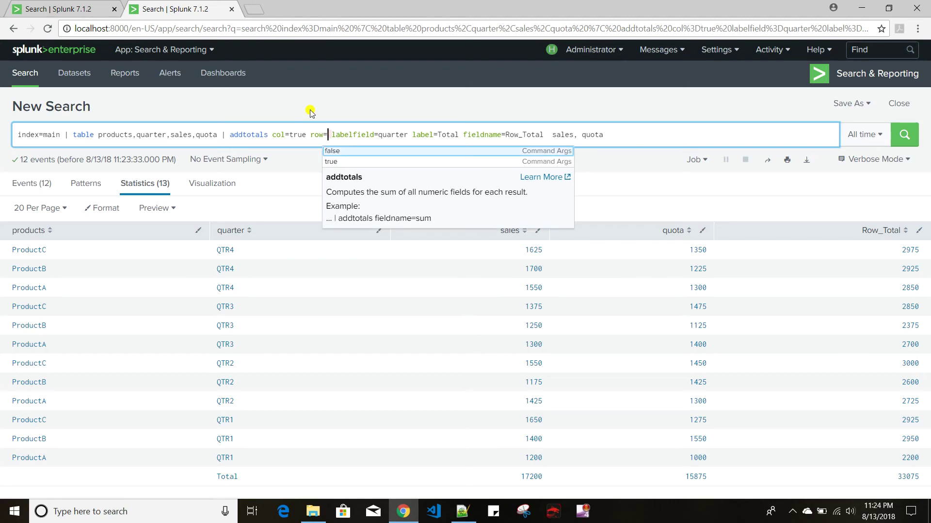
key(Return)
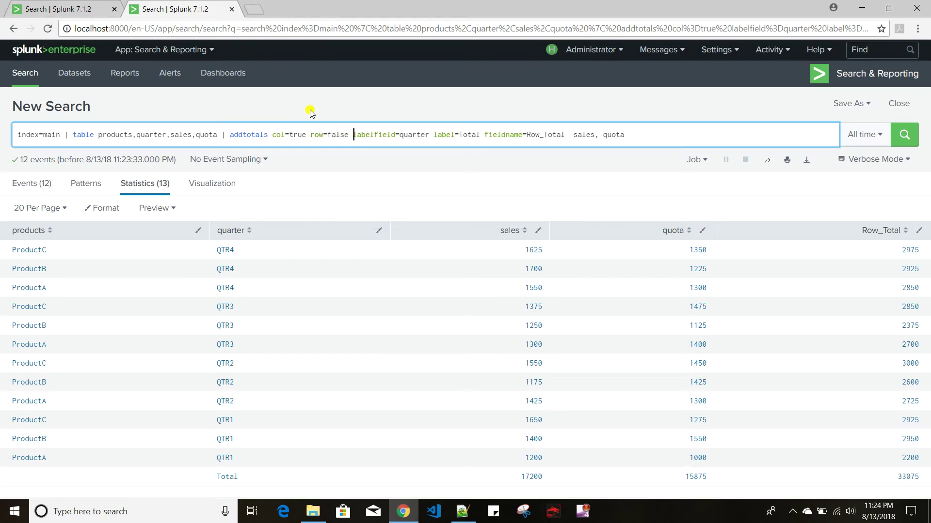
key(Return)
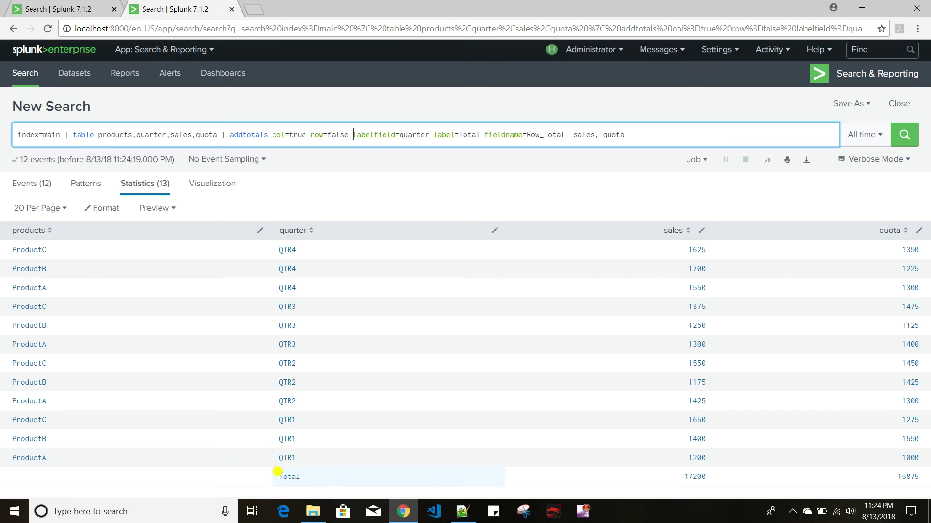
- Compare the addtotals results without row totals against the addcoltotals results in the original tab
click(76, 14)
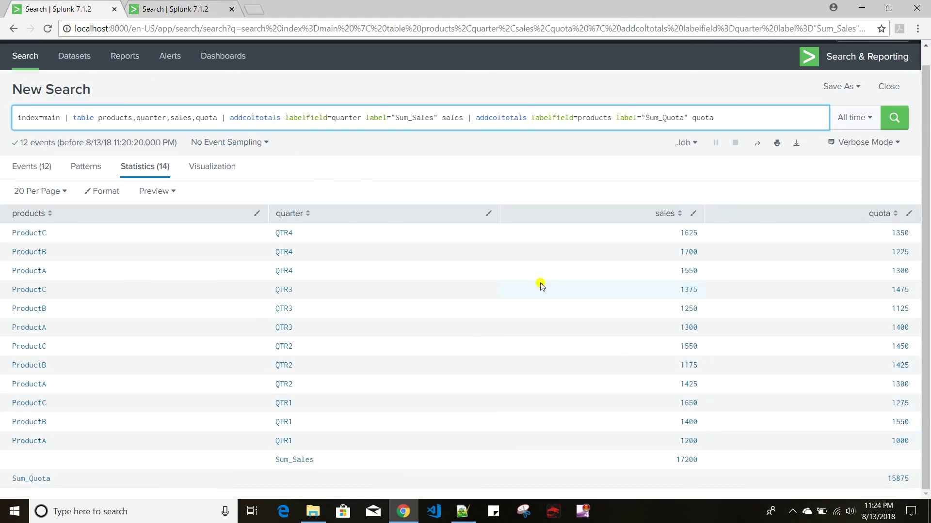
click(175, 10)
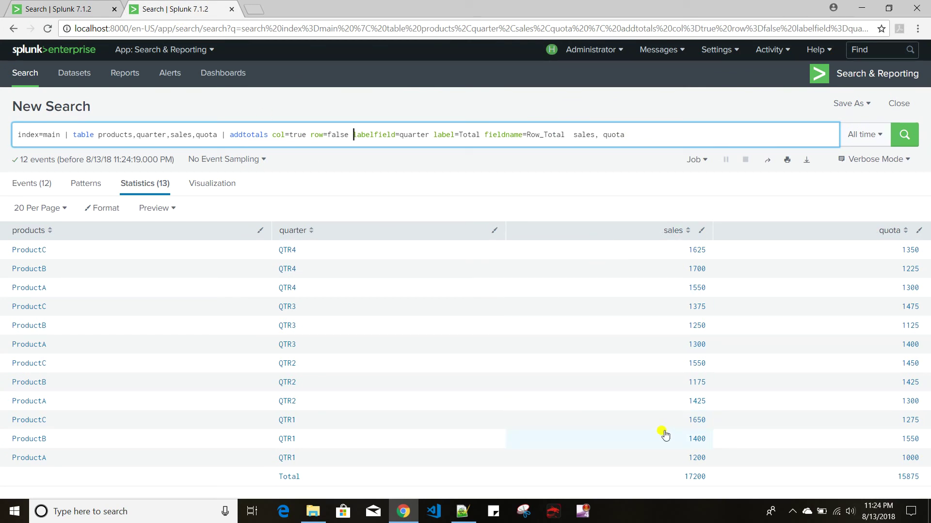
click(646, 138)
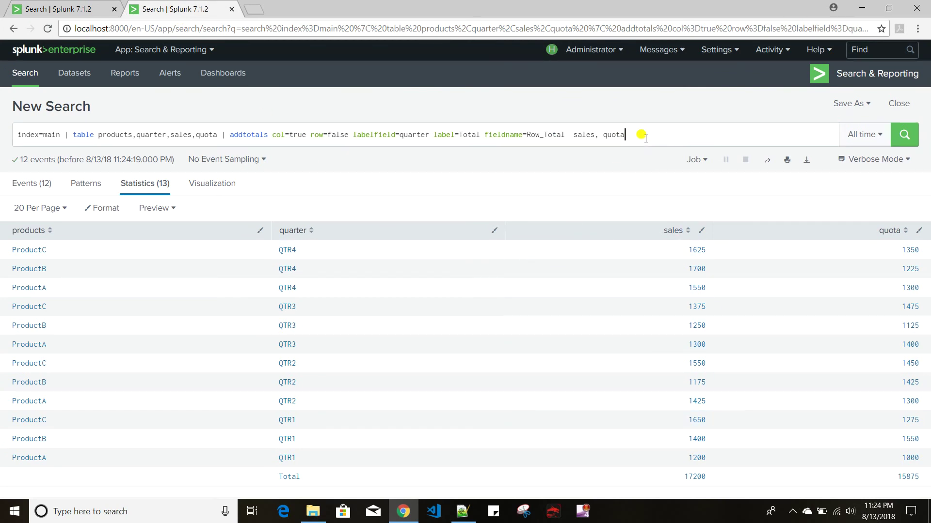